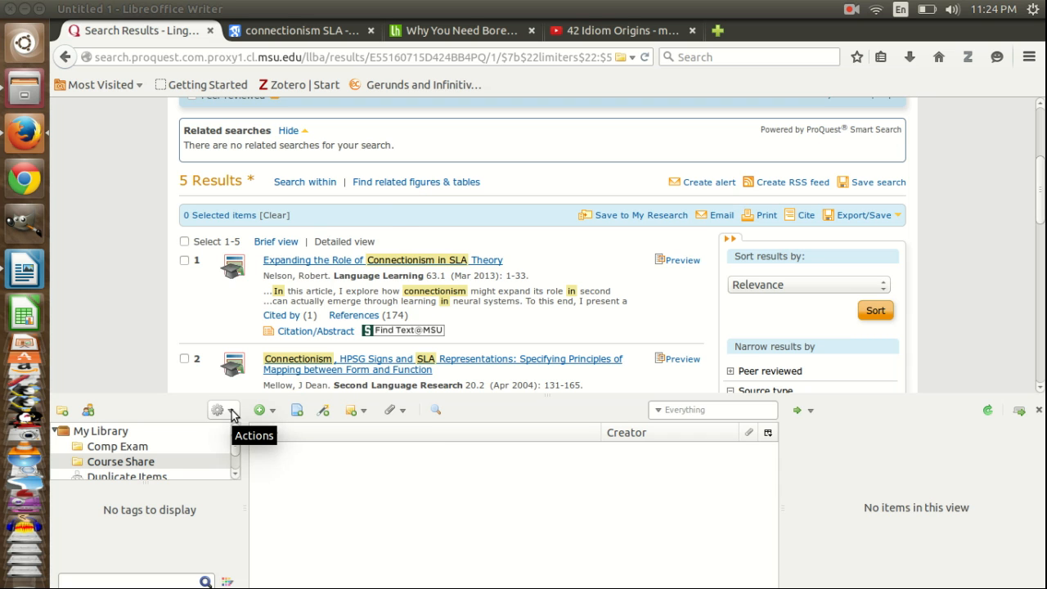
# Step: Open the Zotero preferences to review the general settings, then close them
pyautogui.click(232, 414)
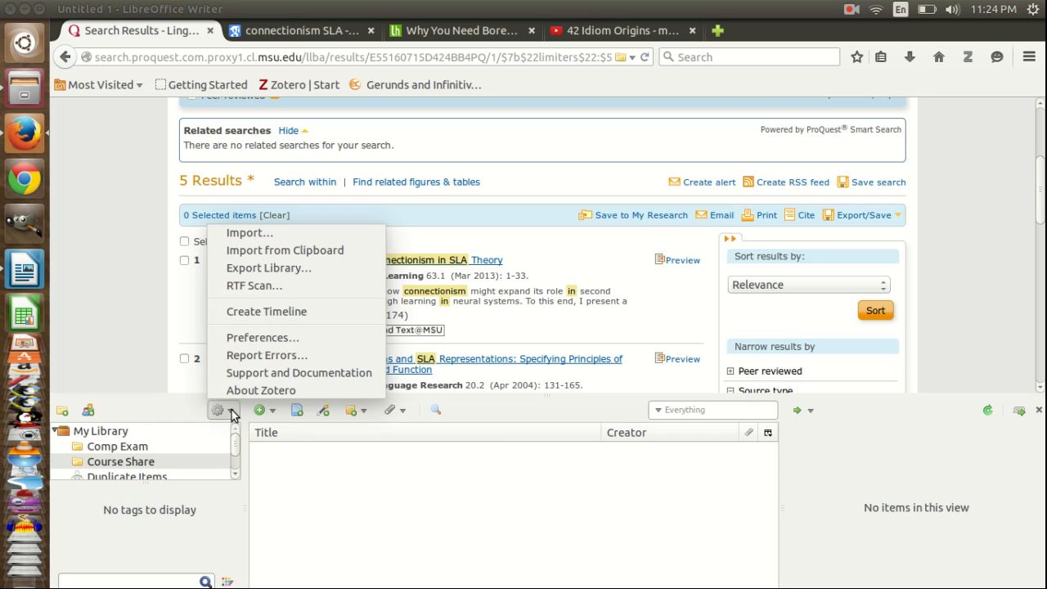
pyautogui.click(273, 339)
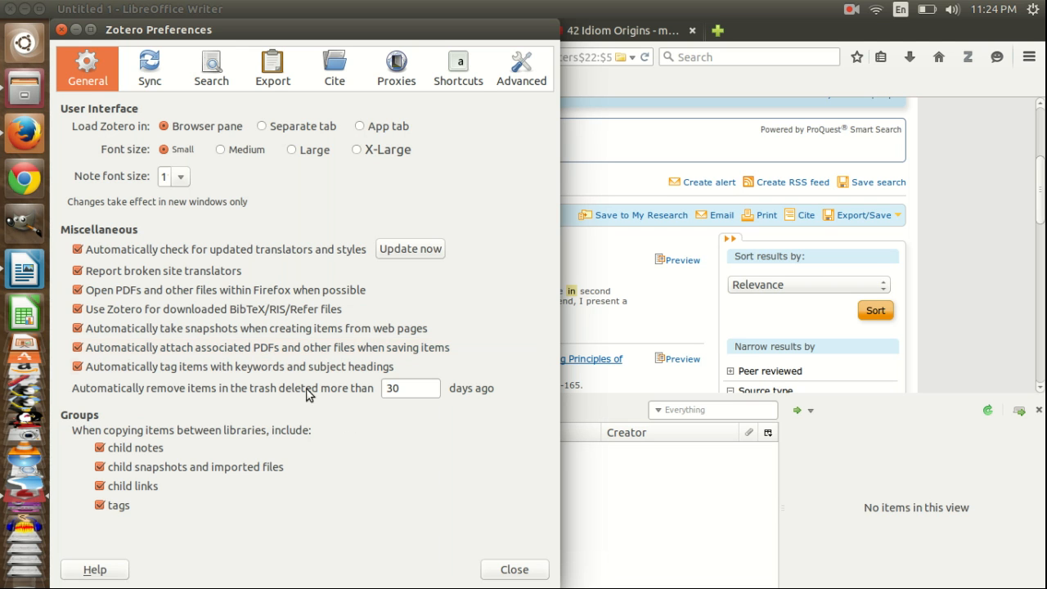
pyautogui.click(514, 569)
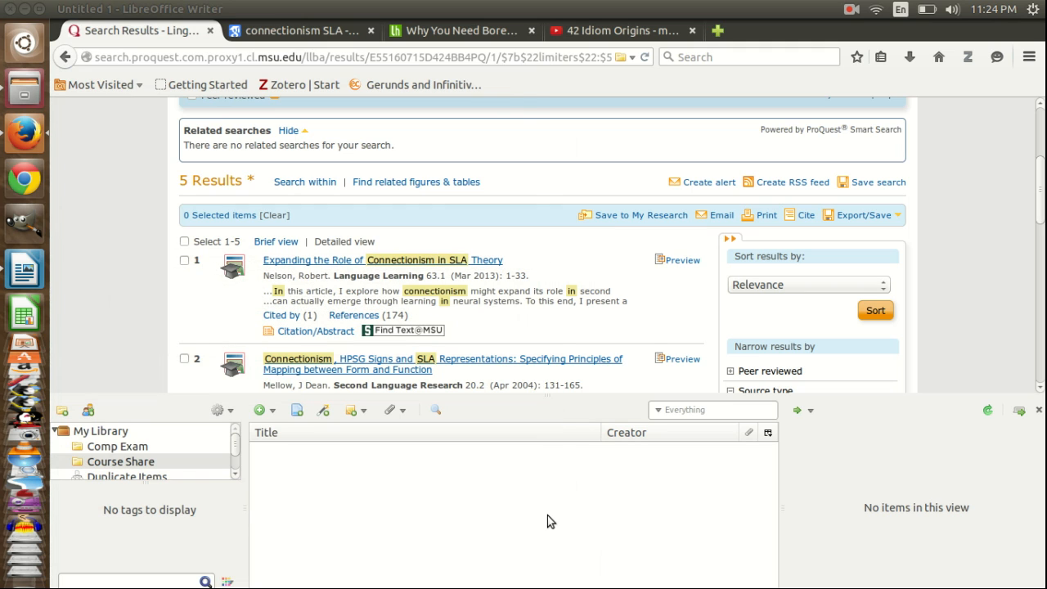
# Step: Import the two PDFs from the Zotero example folder into the Course Share collection
pyautogui.click(141, 463)
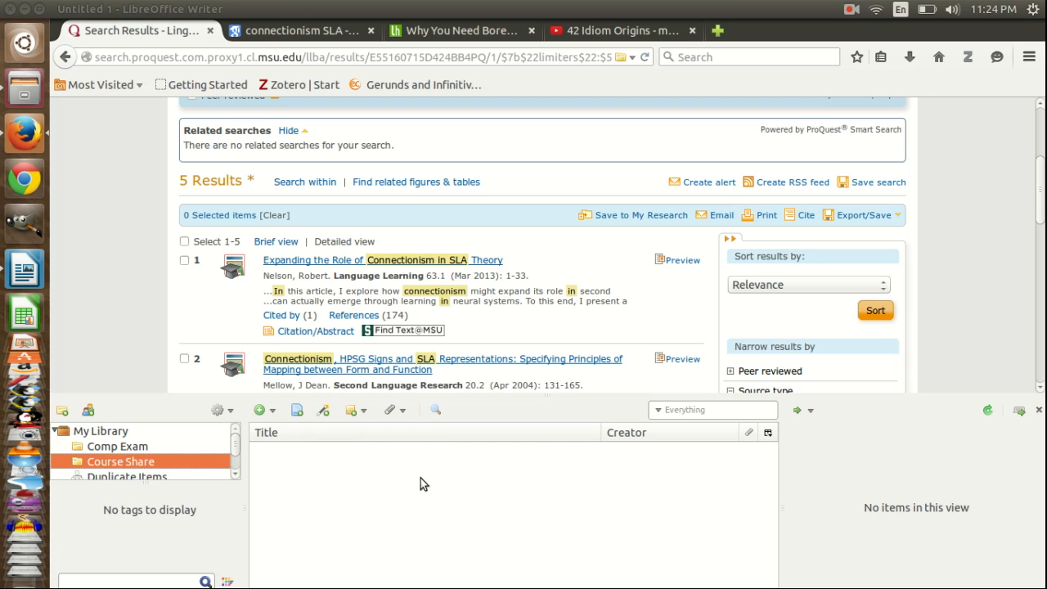
pyautogui.click(22, 97)
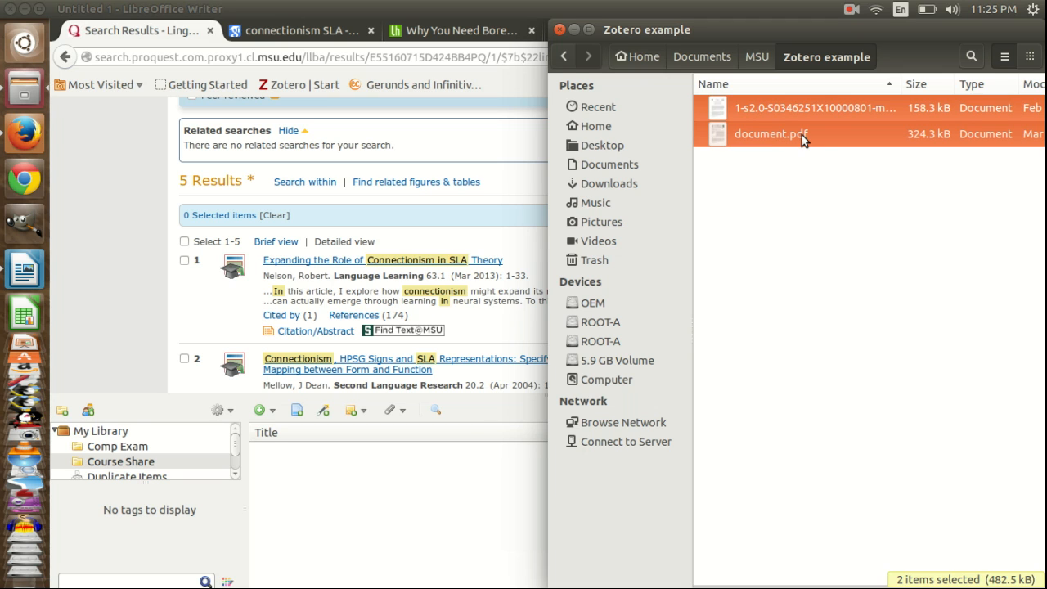
pyautogui.moveTo(801, 135); pyautogui.dragTo(356, 514)
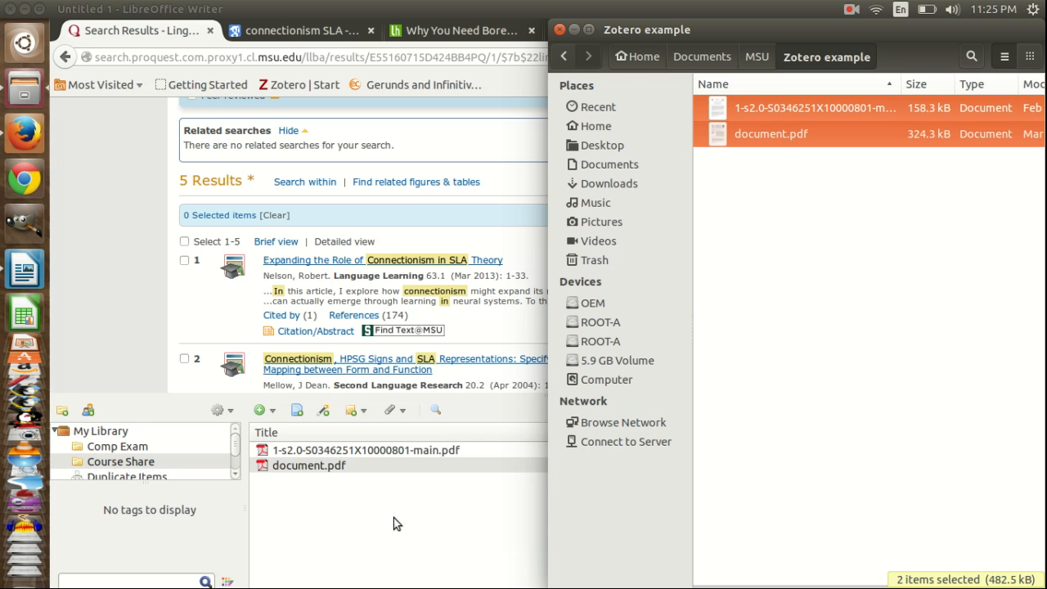
pyautogui.click(363, 517)
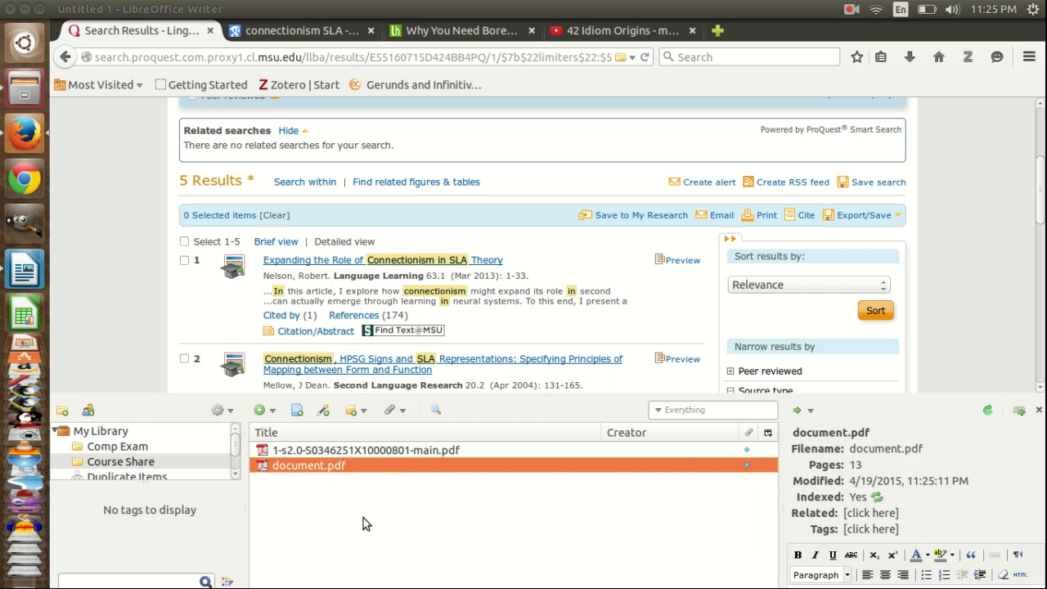
# Step: Select both PDF items and retrieve metadata for them
pyautogui.keyDown('shift'); pyautogui.click(339, 455); pyautogui.keyUp('shift')
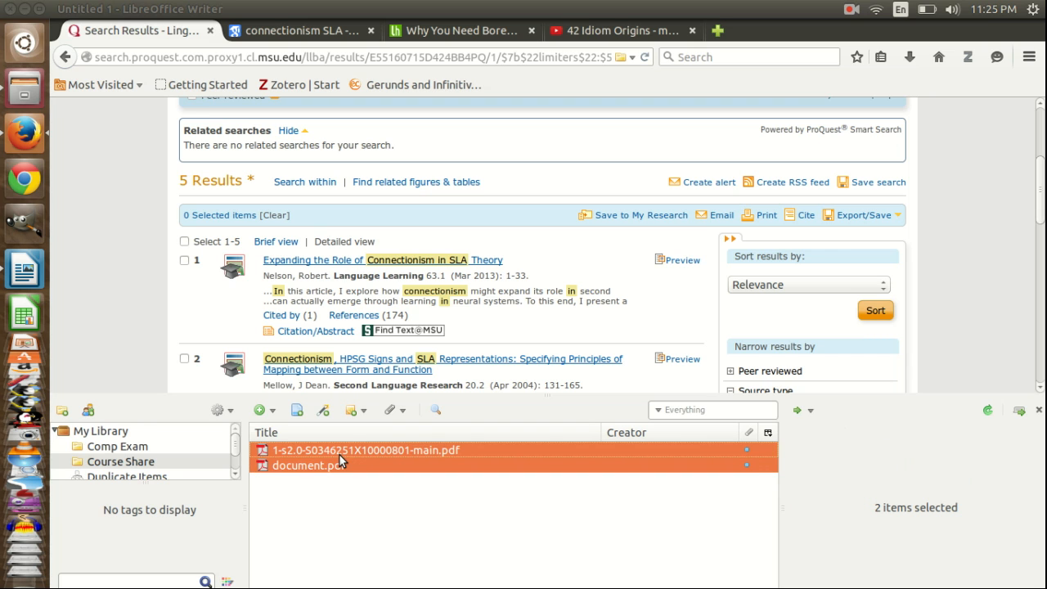
pyautogui.rightClick(323, 458)
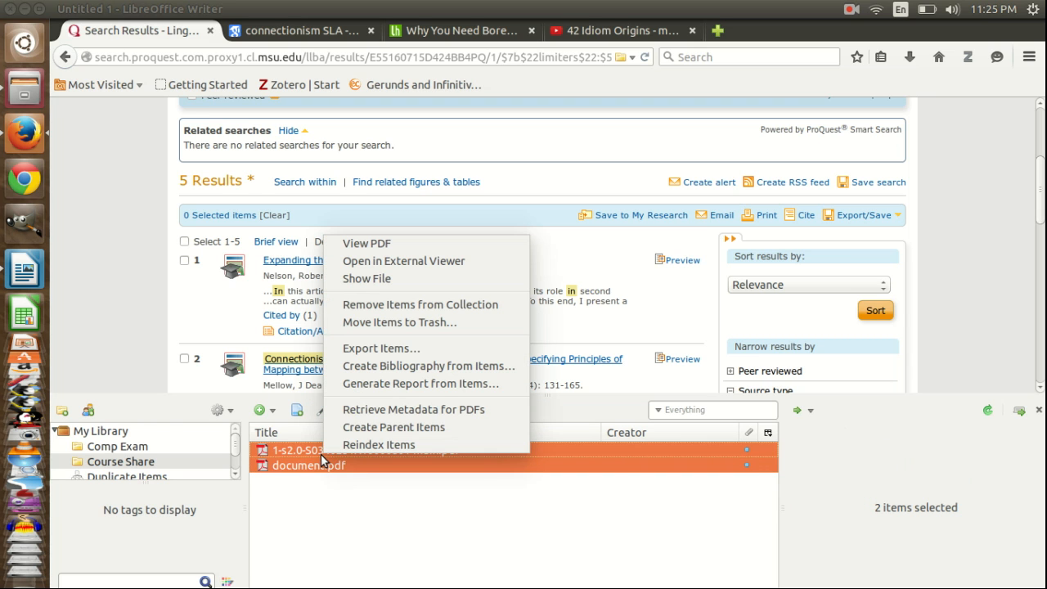
pyautogui.click(399, 412)
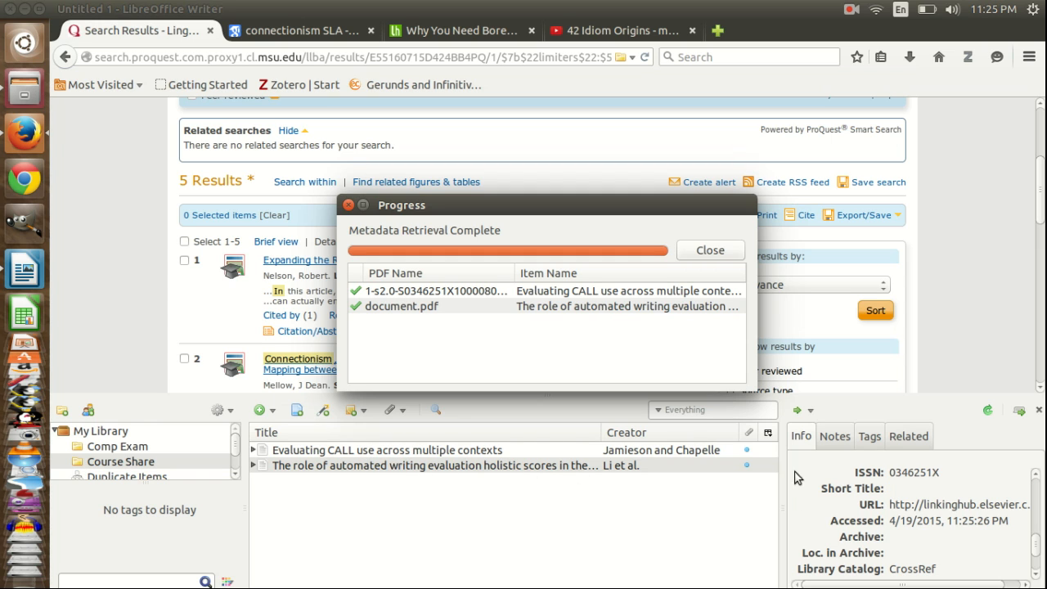
# Step: Examine the retrieved metadata of the automated writing evaluation item, then close the progress dialog
pyautogui.click(508, 471)
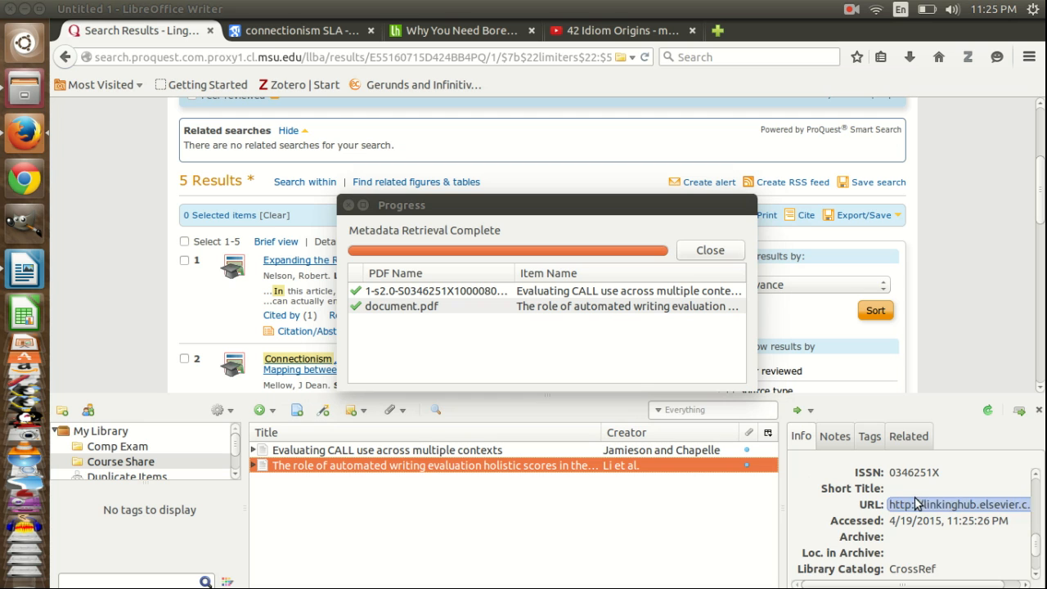
pyautogui.scroll(-3, 904, 503)
pyautogui.scroll(15, 915, 500)
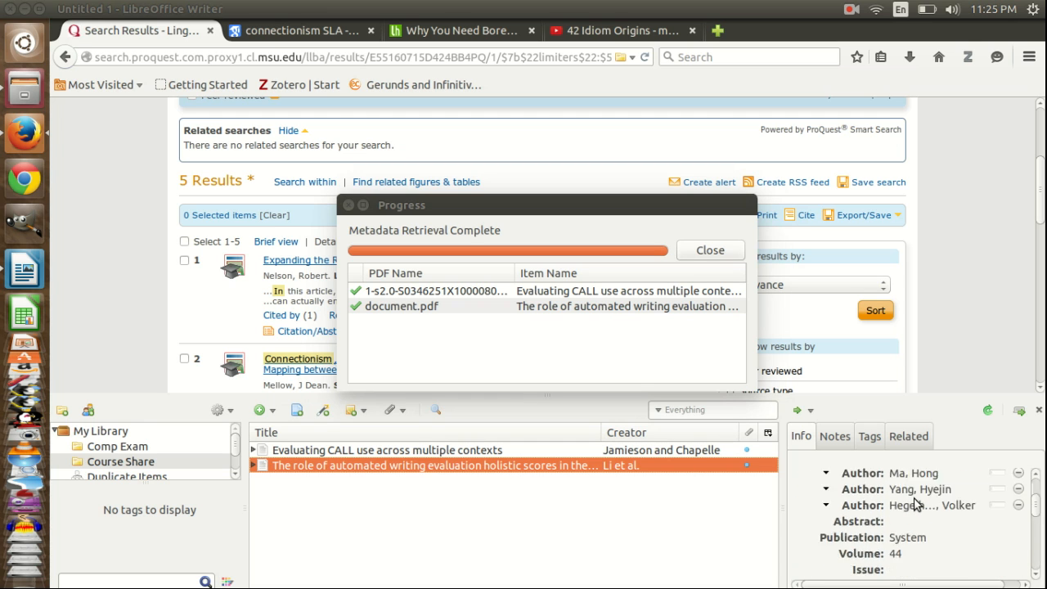
pyautogui.click(913, 499)
pyautogui.scroll(-8, 914, 499)
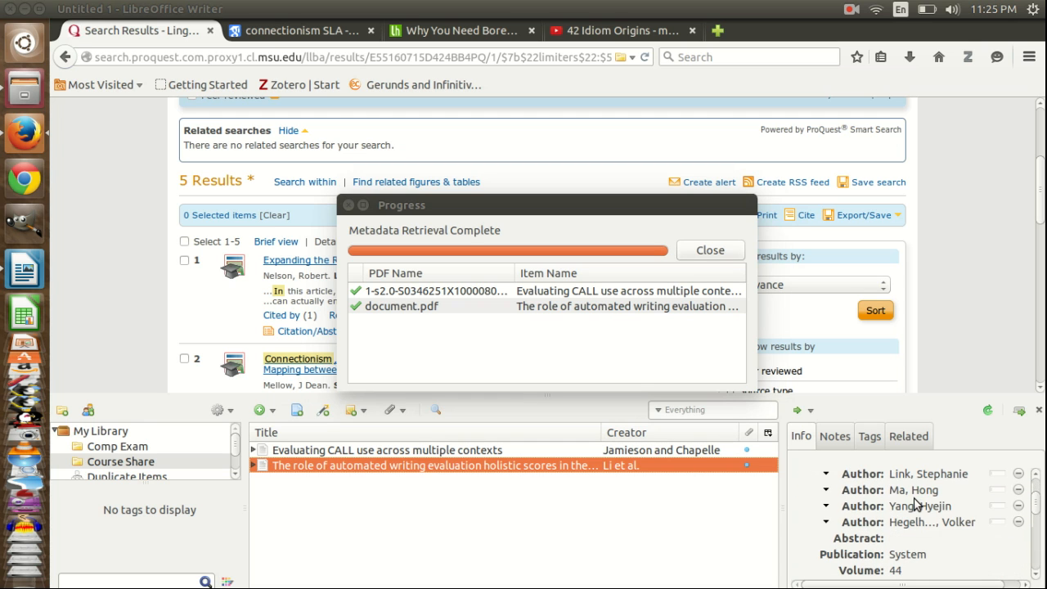
pyautogui.scroll(-5, 917, 503)
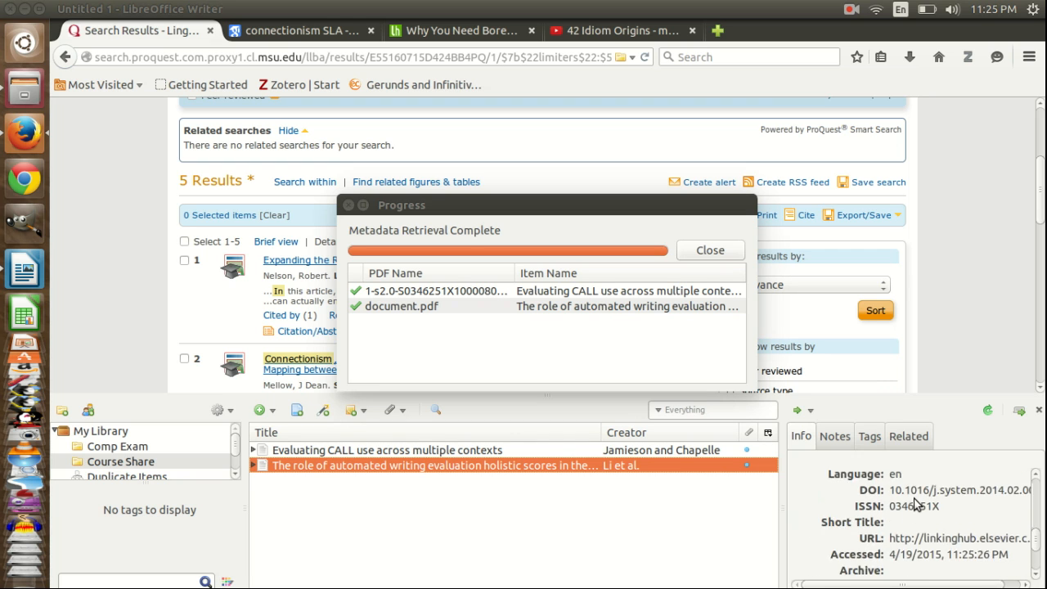
pyautogui.scroll(5, 916, 503)
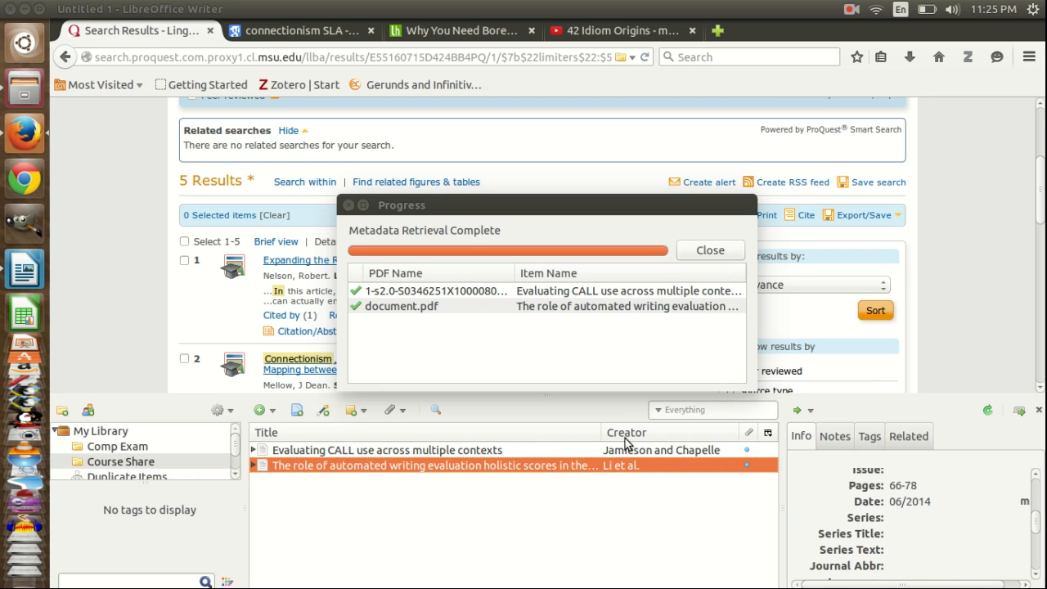
pyautogui.click(708, 251)
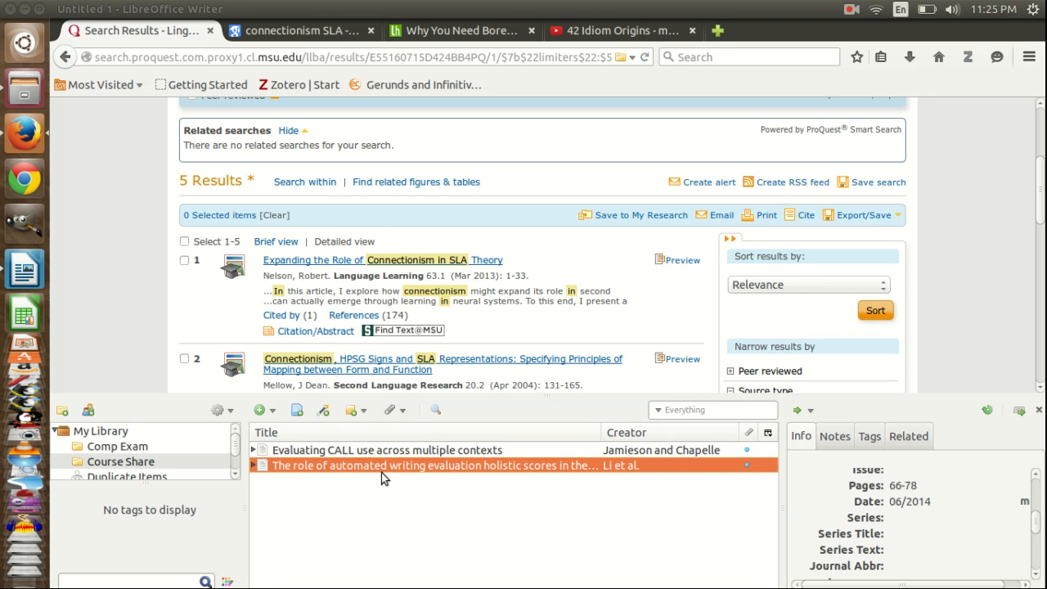
# Step: Add an item by identifier using the DOI 10.1111/j.1540-4781.2010.01053.x and review its details
pyautogui.click(323, 411)
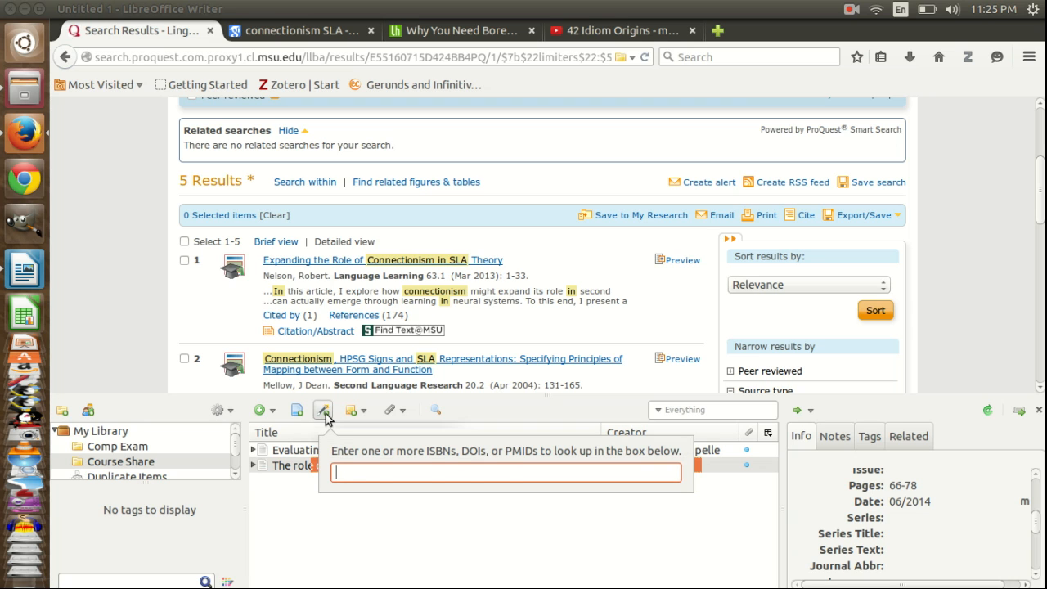
pyautogui.write('10.1111/j.1540-4781.2010.01053.x')
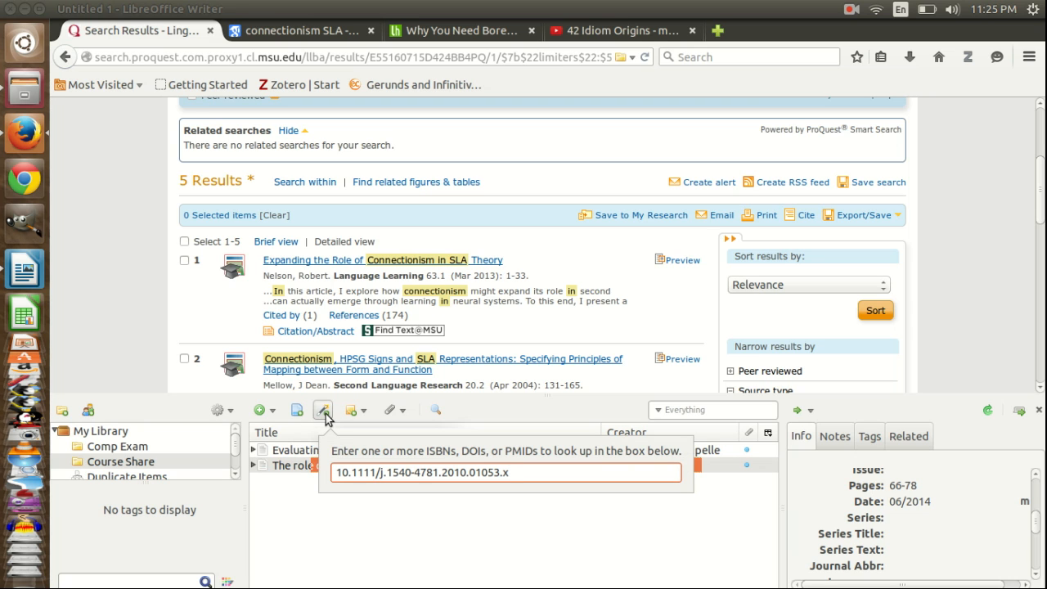
pyautogui.press('Return')
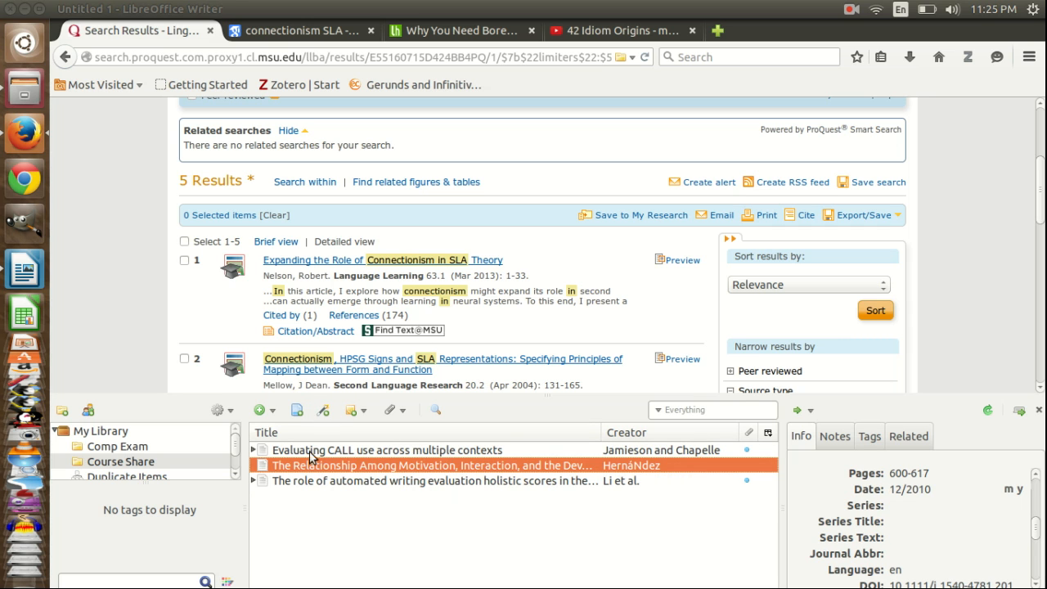
pyautogui.scroll(5, 876, 518)
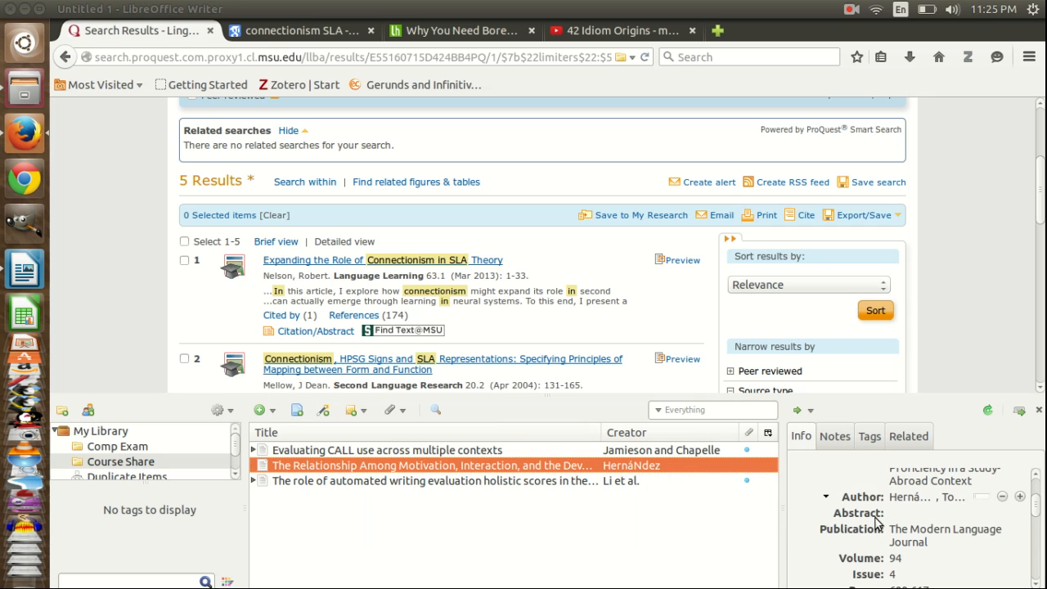
pyautogui.scroll(-5, 875, 518)
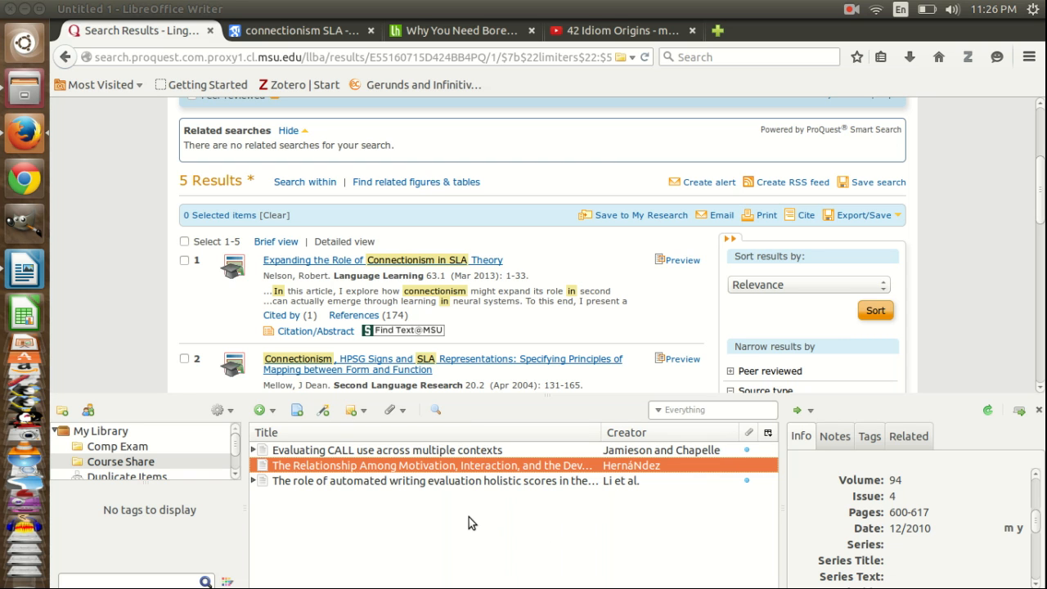
pyautogui.click(24, 273)
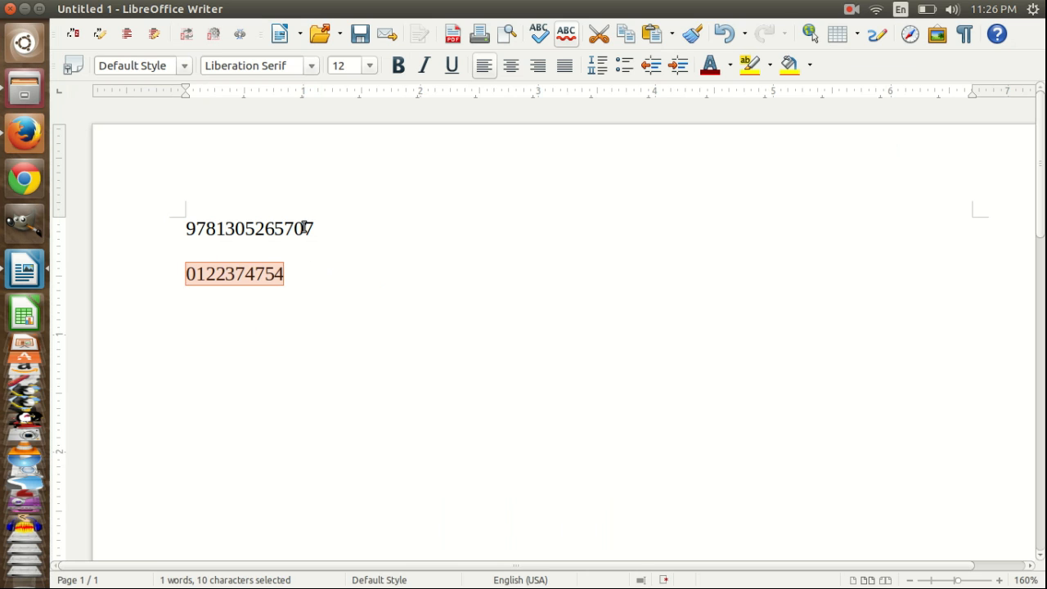
pyautogui.doubleClick(274, 228)
pyautogui.hotkey('ctrl', 'c')
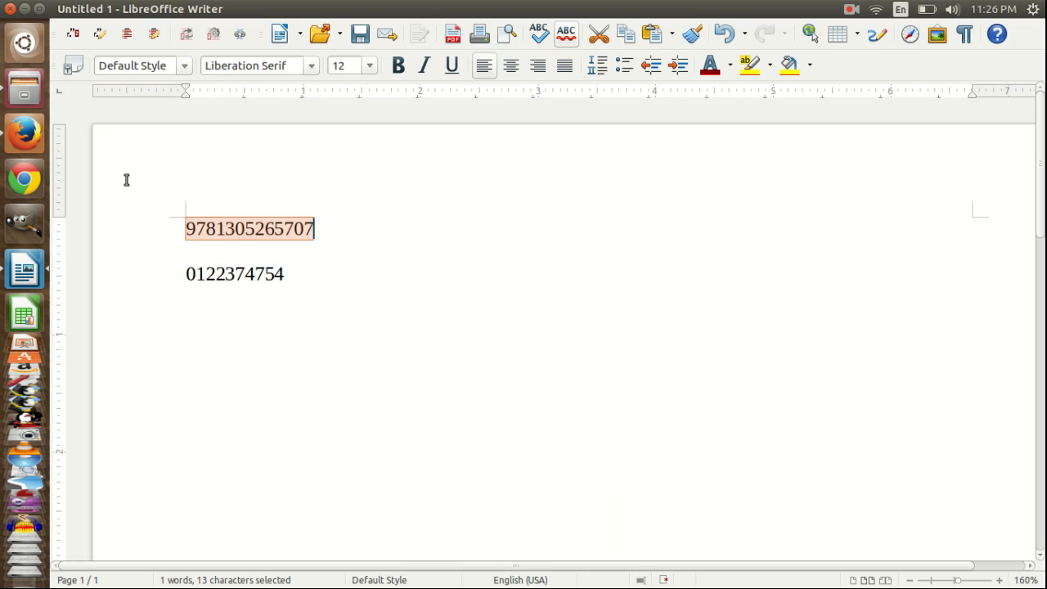
pyautogui.click(24, 133)
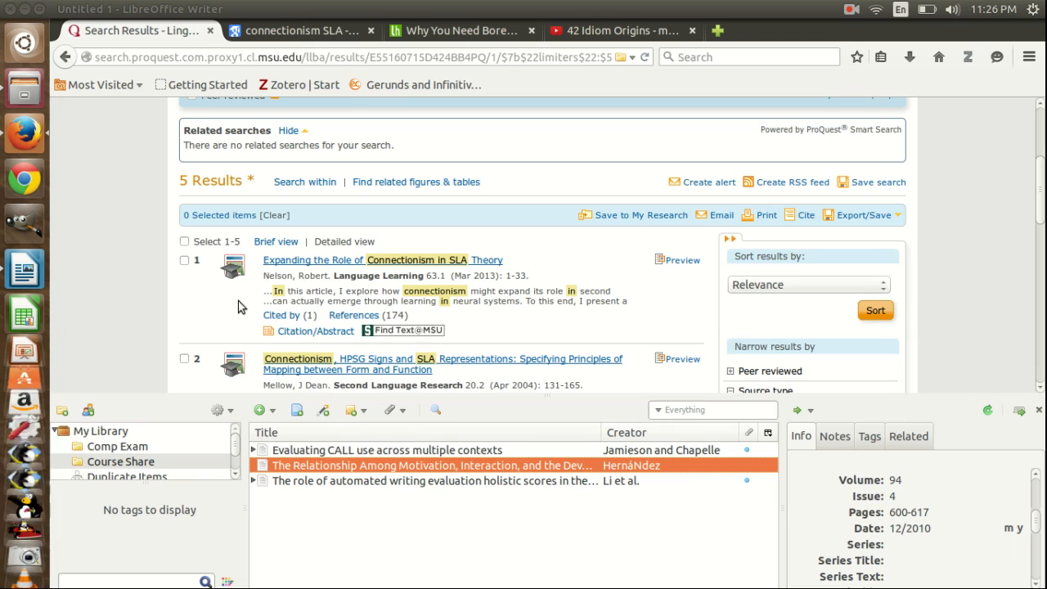
pyautogui.click(323, 413)
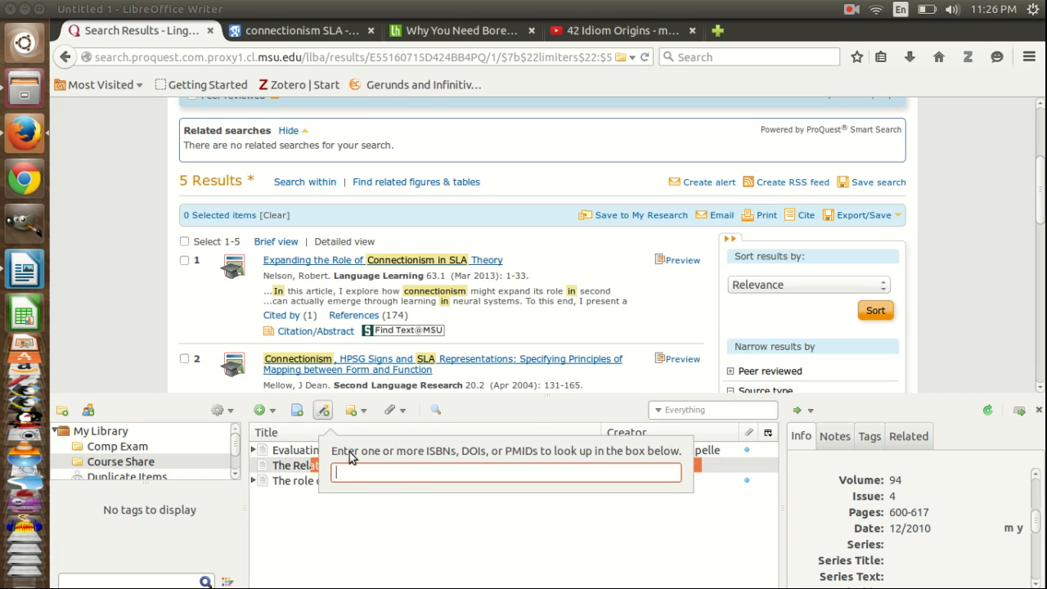
pyautogui.hotkey('ctrl', 'v')
pyautogui.press('Return')
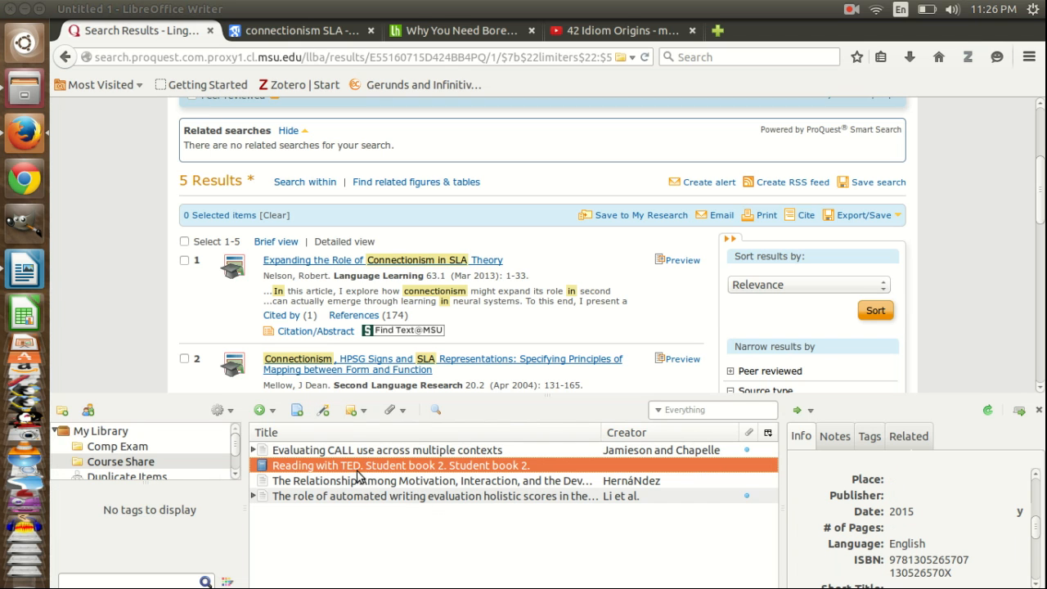
pyautogui.click(23, 274)
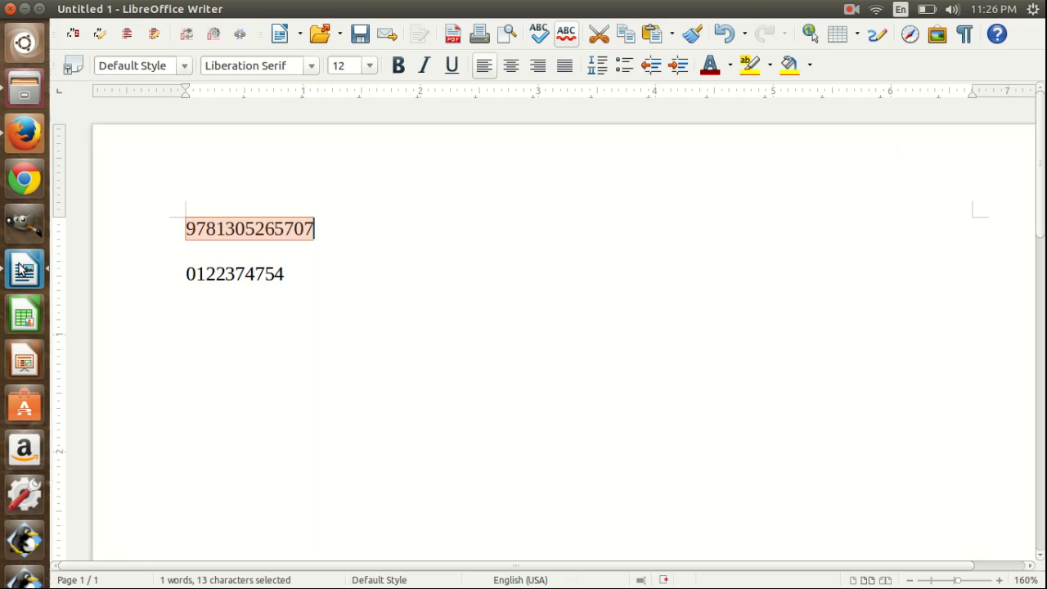
pyautogui.doubleClick(232, 274)
pyautogui.hotkey('ctrl', 'c')
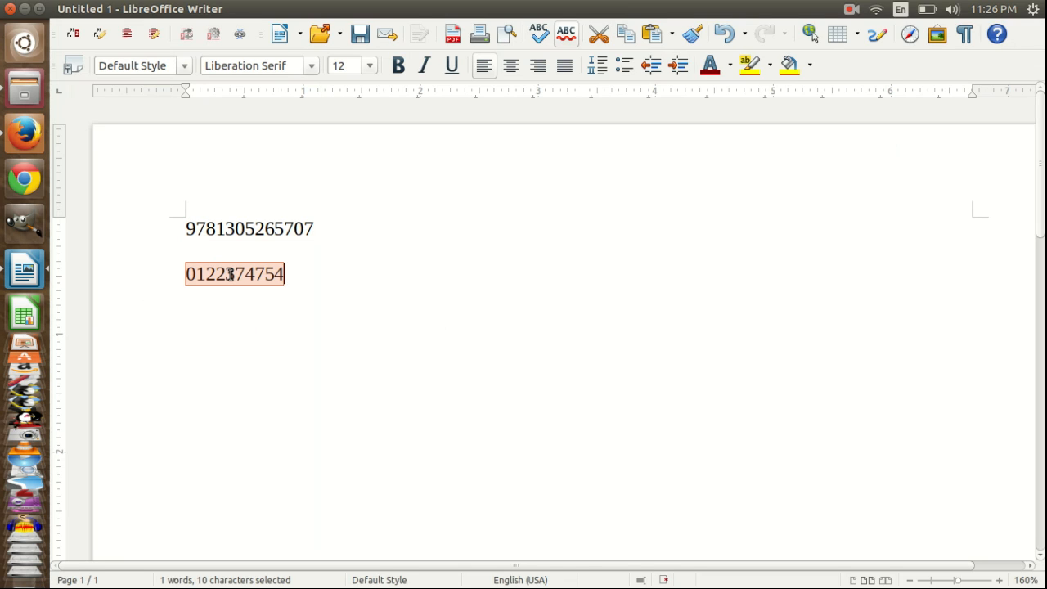
pyautogui.click(9, 143)
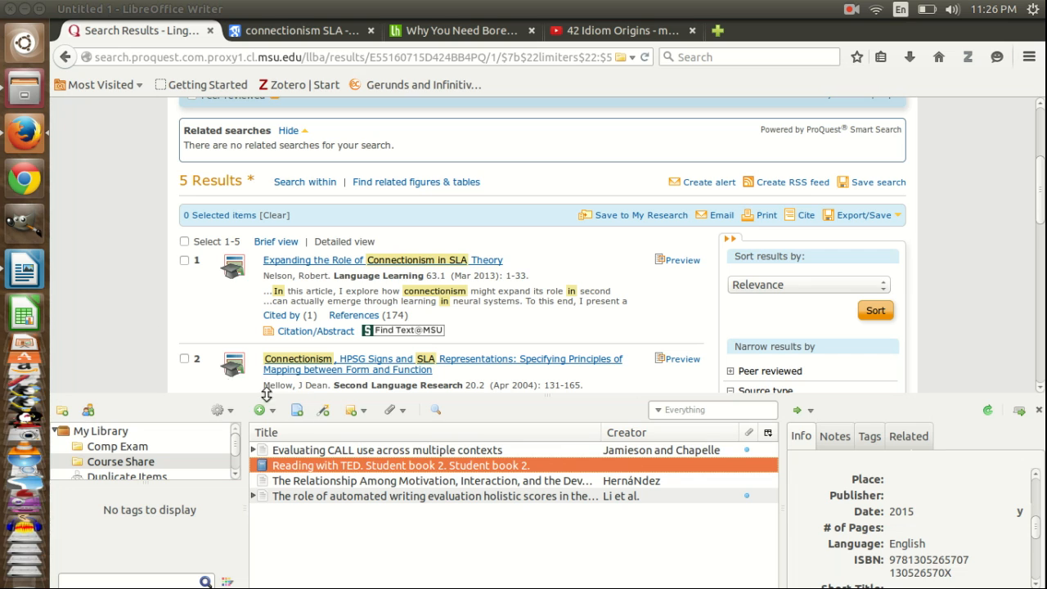
pyautogui.click(323, 412)
pyautogui.hotkey('ctrl', 'v')
pyautogui.press('Return')
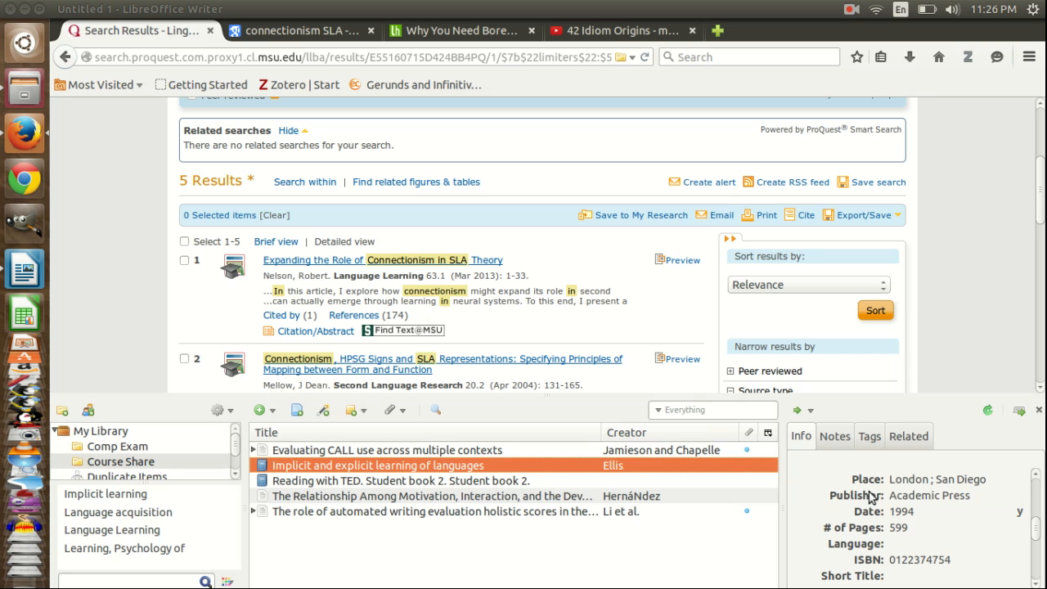
pyautogui.scroll(-3, 874, 499)
pyautogui.scroll(5, 892, 509)
pyautogui.scroll(3, 891, 508)
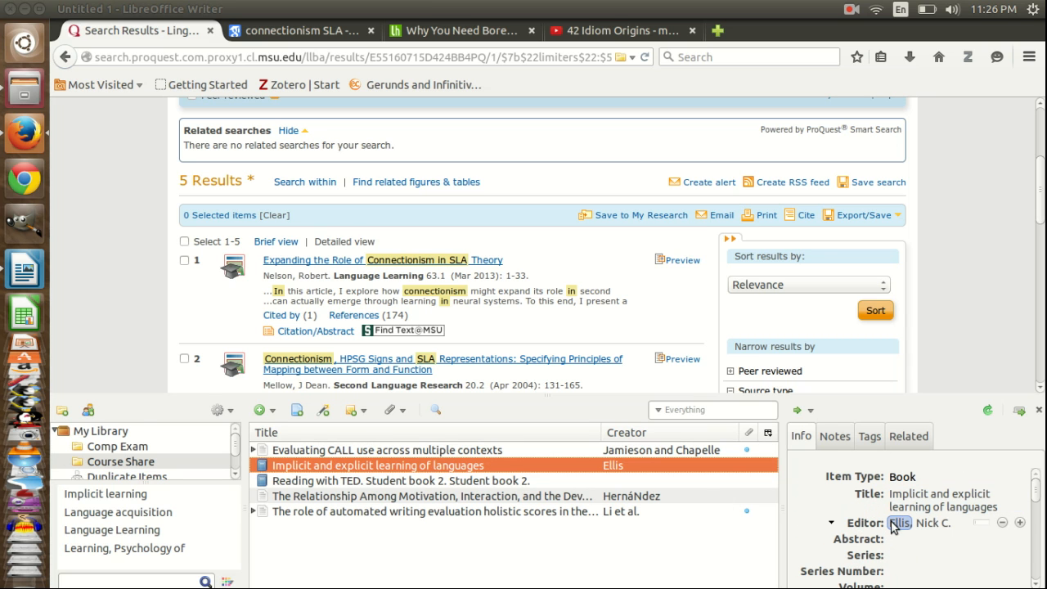
pyautogui.click(271, 412)
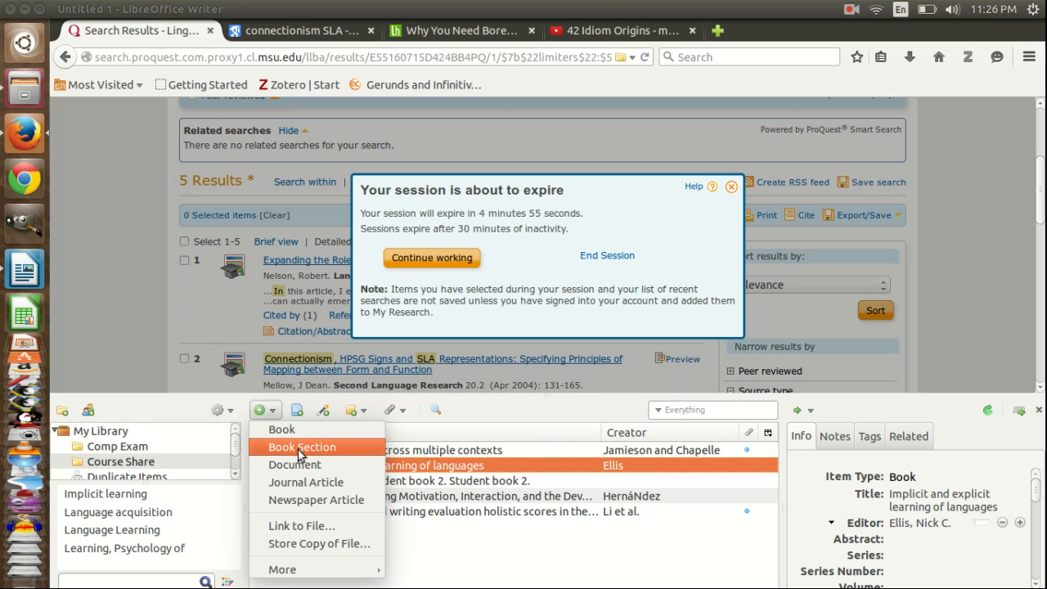
pyautogui.click(480, 524)
# Step: Continue the ProQuest session and scroll through the search results
pyautogui.click(421, 262)
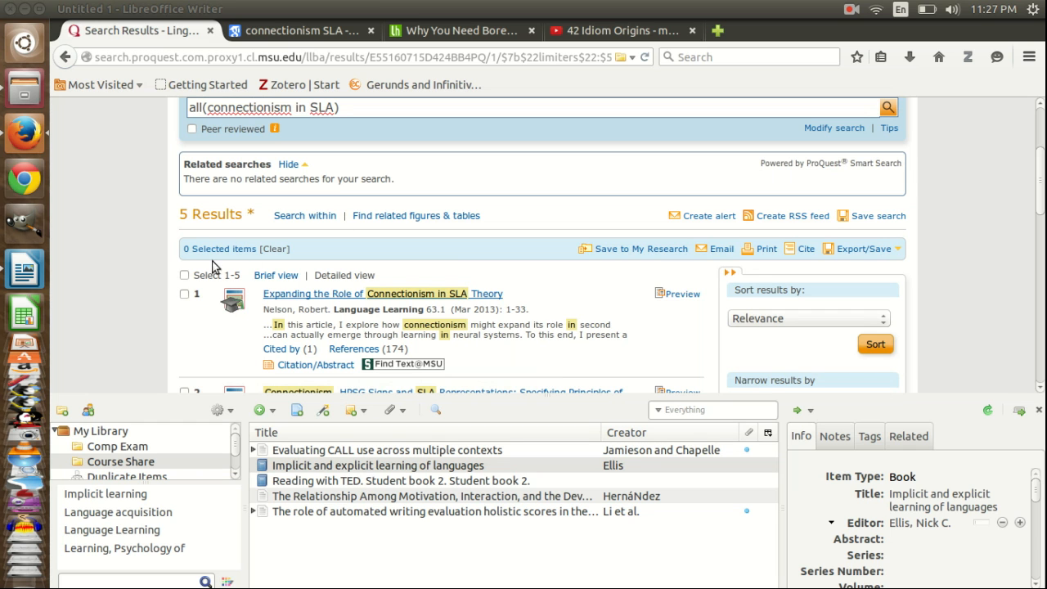
pyautogui.scroll(3, 155, 258)
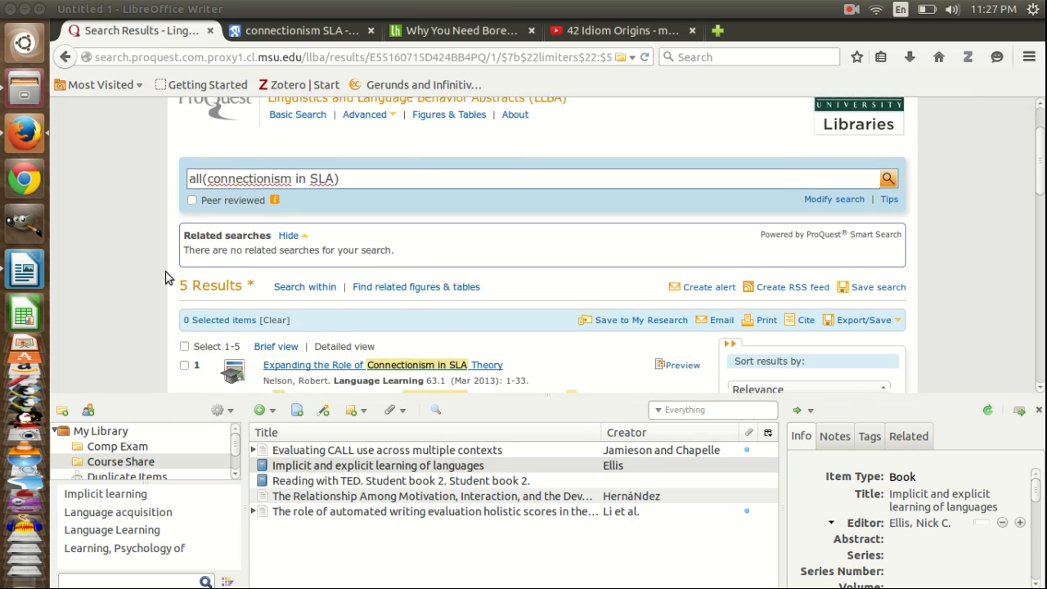
pyautogui.scroll(-10, 164, 279)
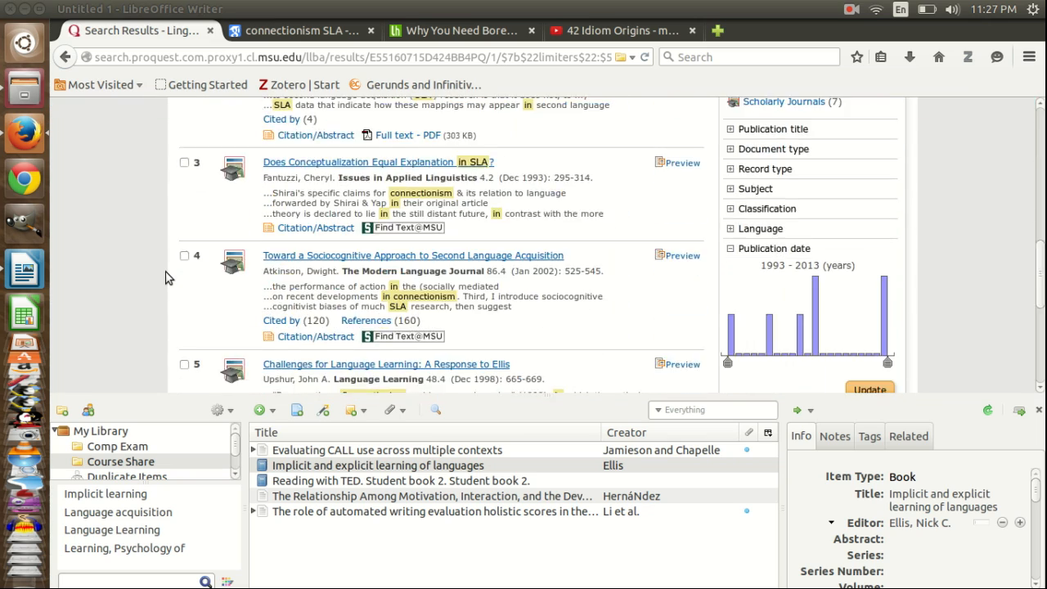
# Step: Save all five ProQuest search results to the Zotero collection, then expand the connectionism HPSG item to view its attachments
pyautogui.scroll(10, 164, 278)
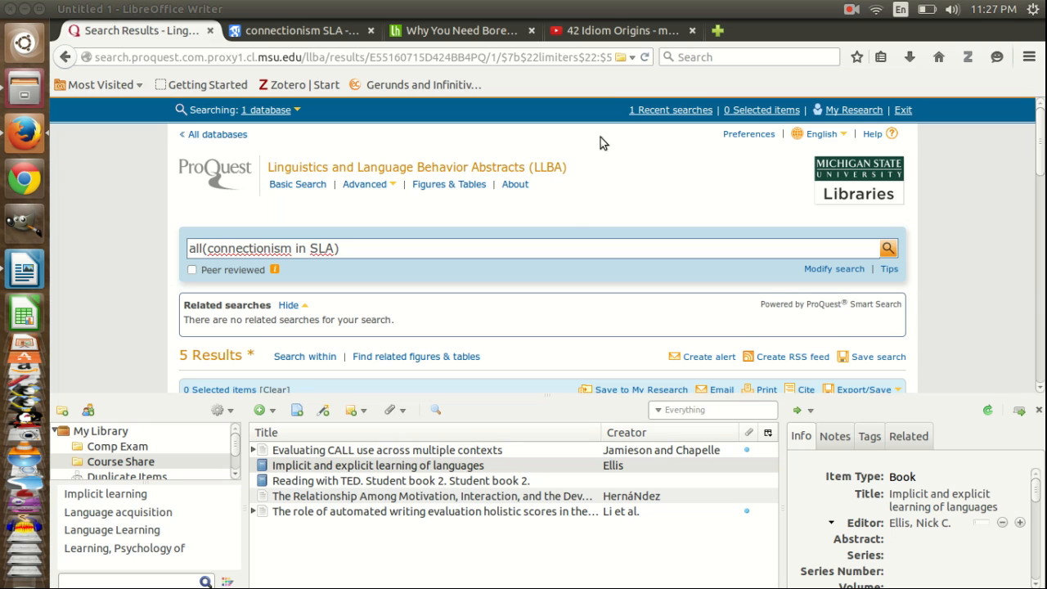
pyautogui.click(621, 59)
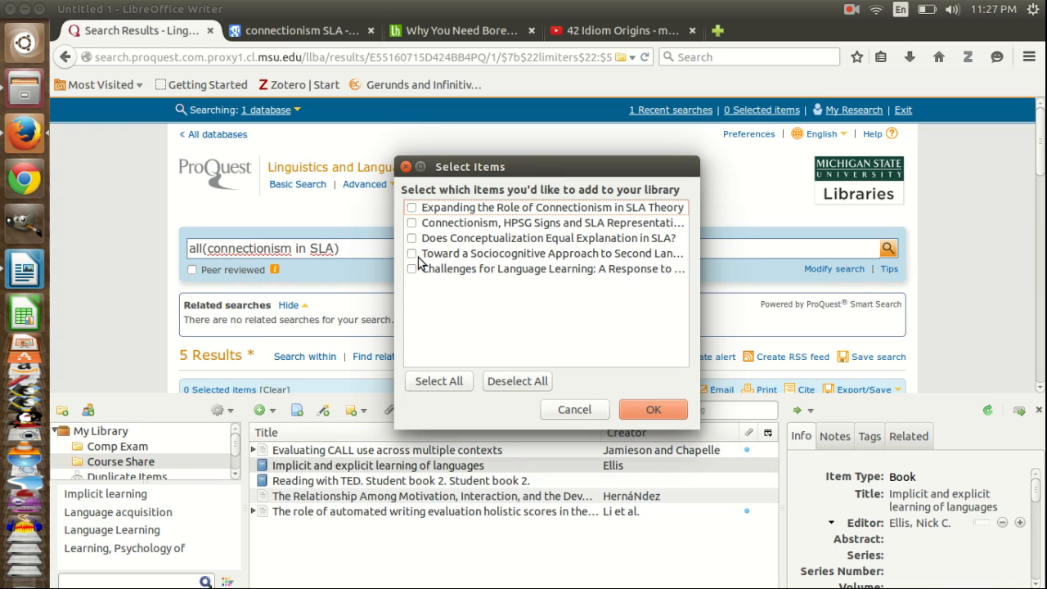
pyautogui.click(445, 385)
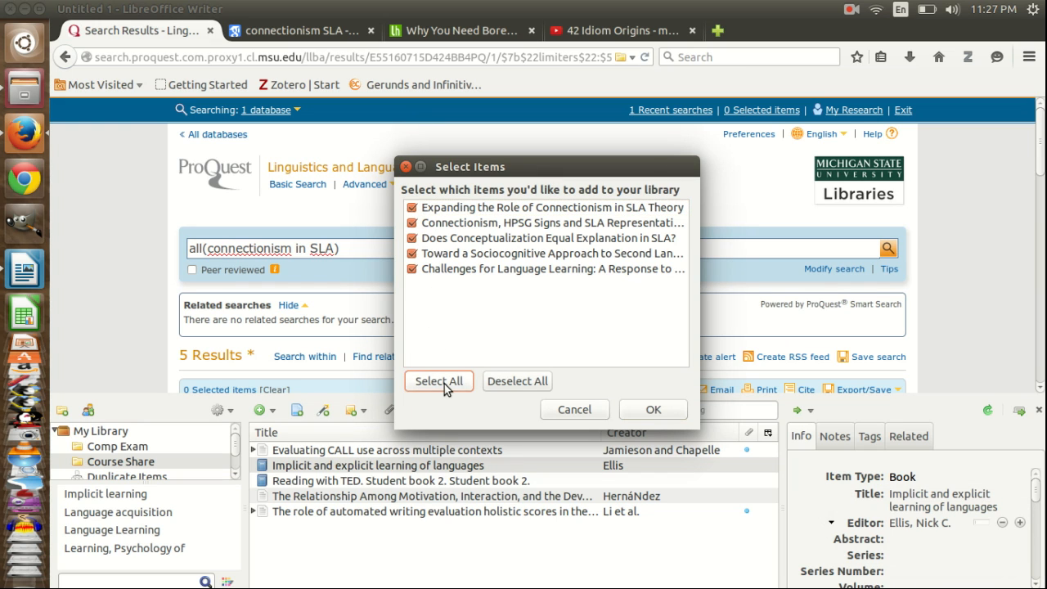
pyautogui.click(652, 410)
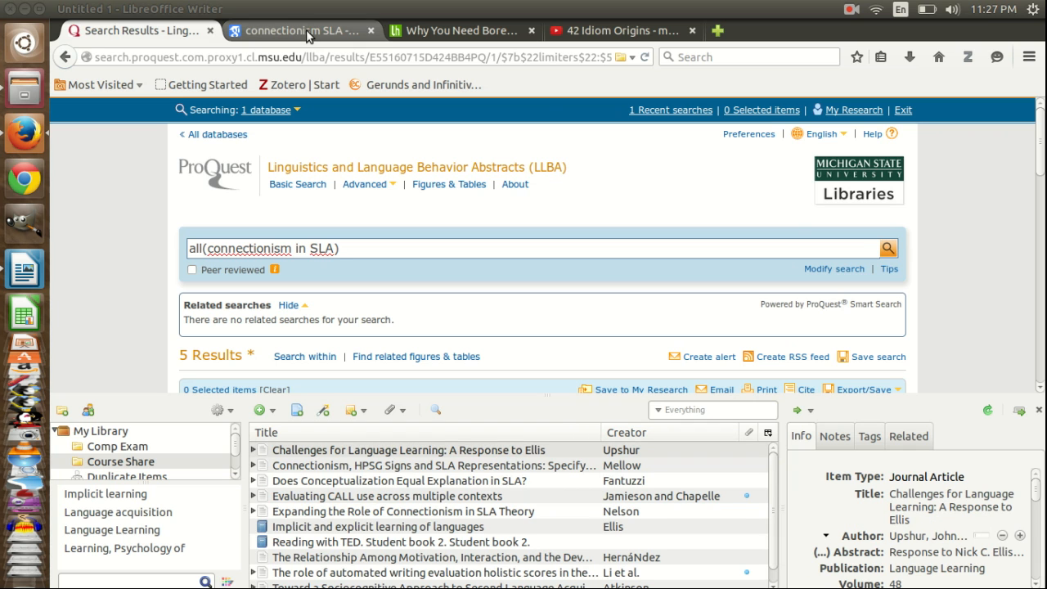
pyautogui.click(253, 466)
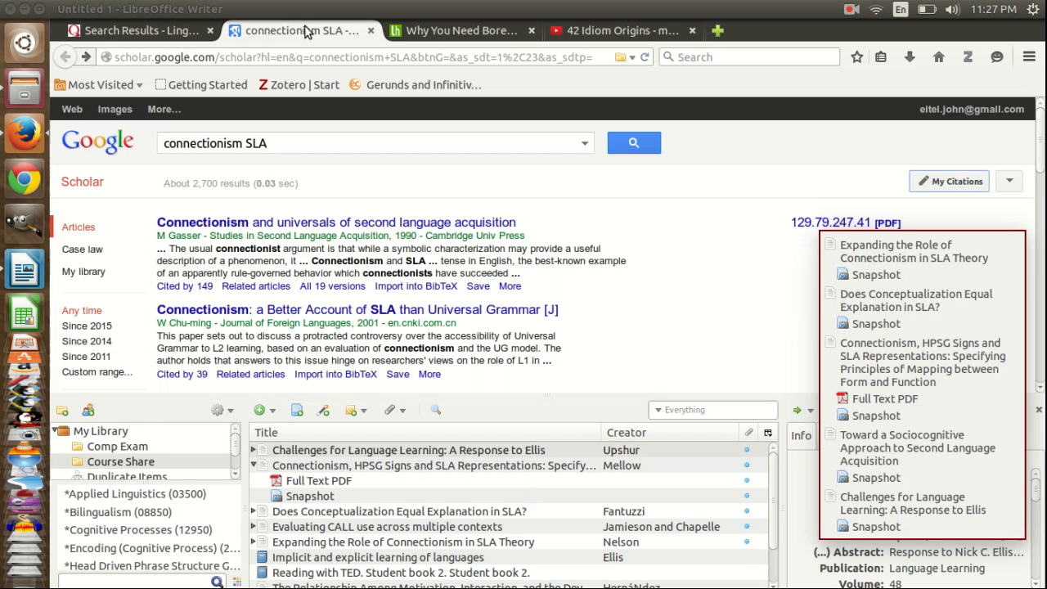
# Step: Switch to the Lifehacker article tab and save the boredom article to Zotero from its embedded metadata
pyautogui.click(305, 29)
pyautogui.scroll(-4, 603, 303)
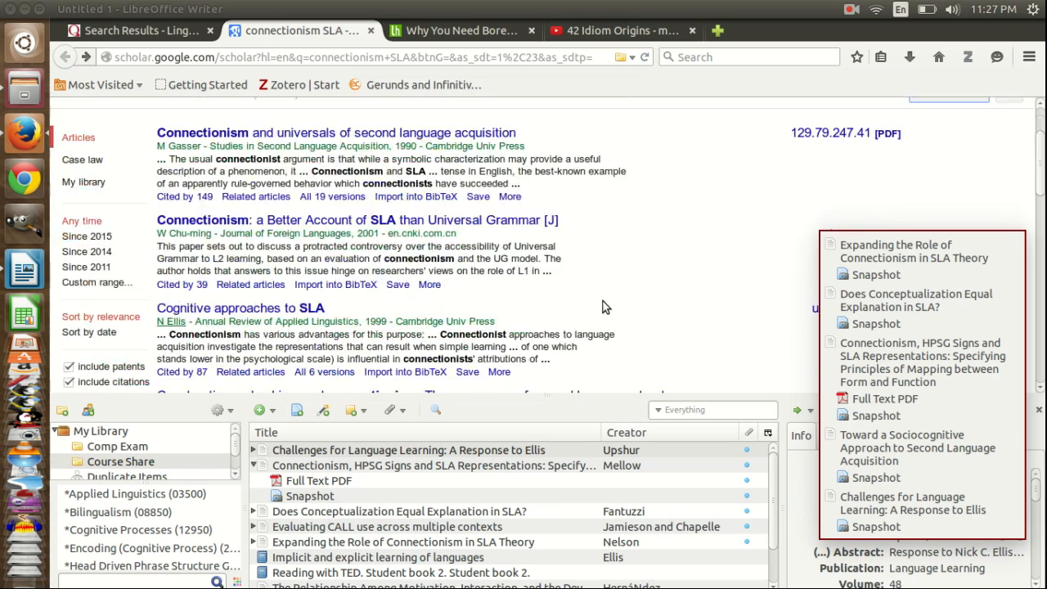
pyautogui.scroll(4, 603, 306)
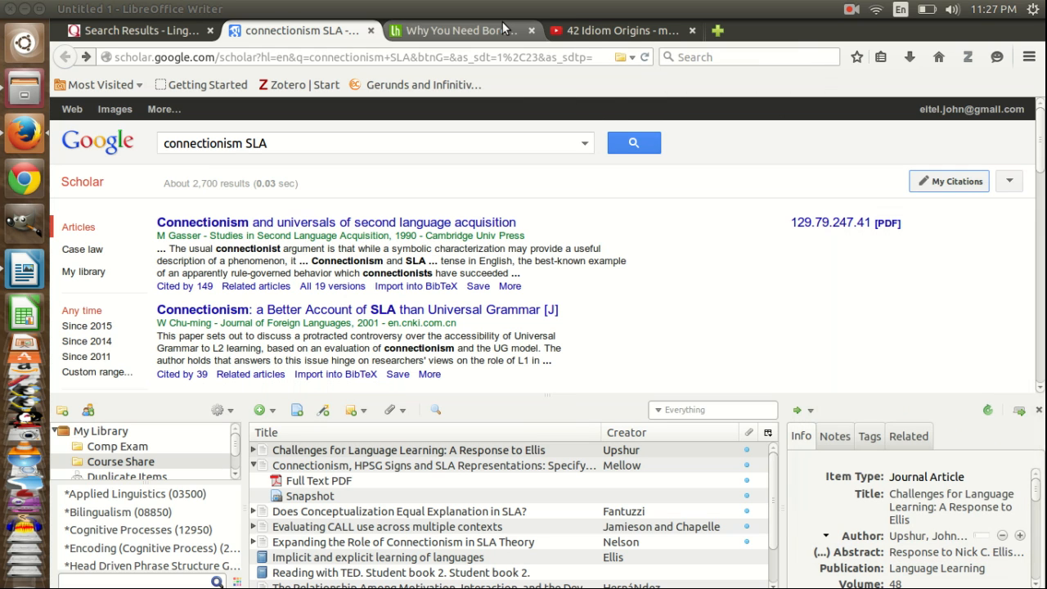
pyautogui.click(602, 30)
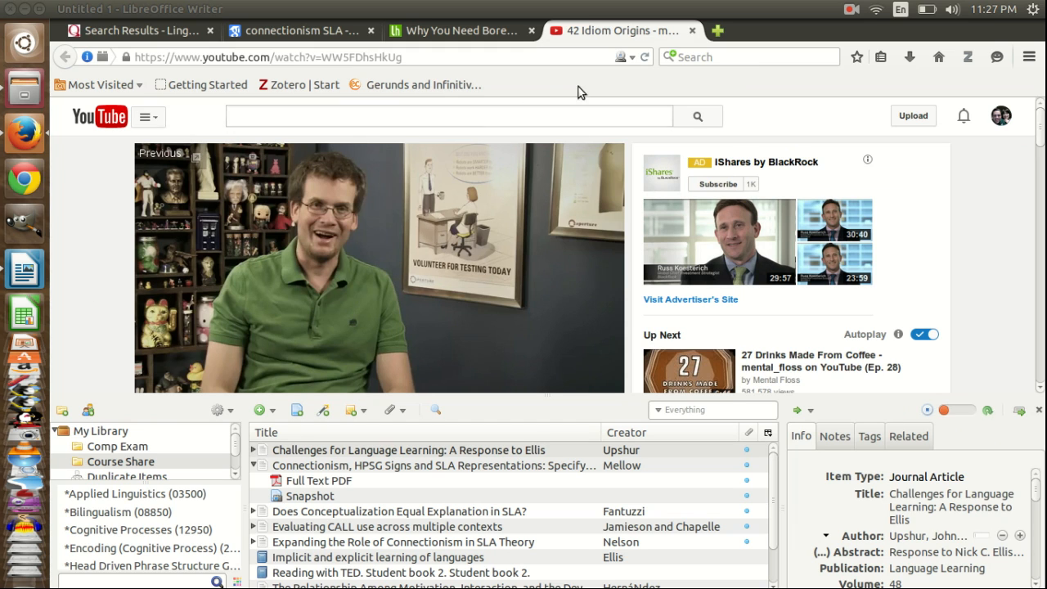
pyautogui.click(459, 30)
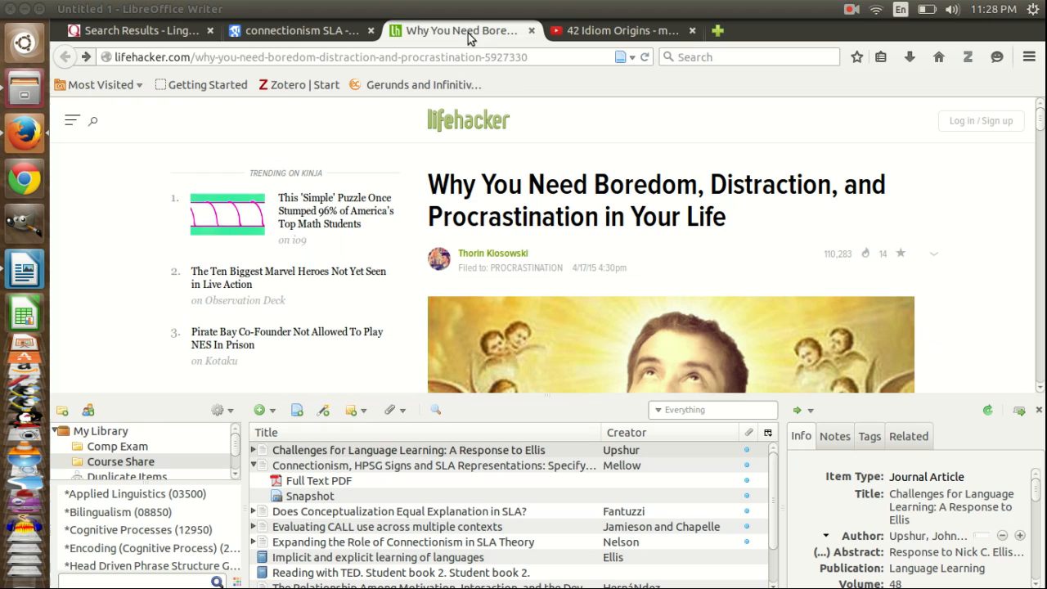
pyautogui.click(621, 58)
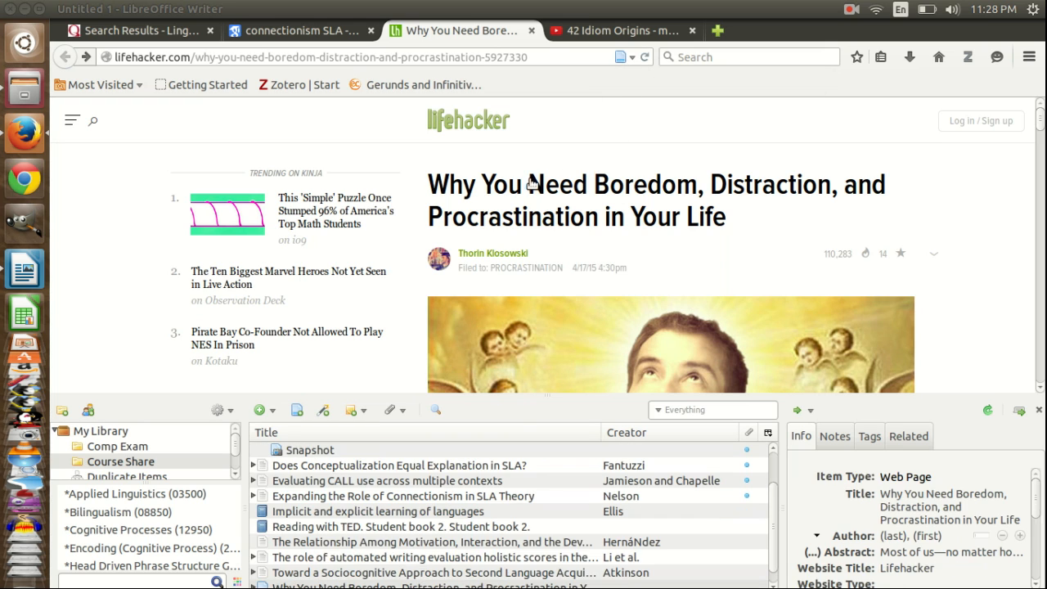